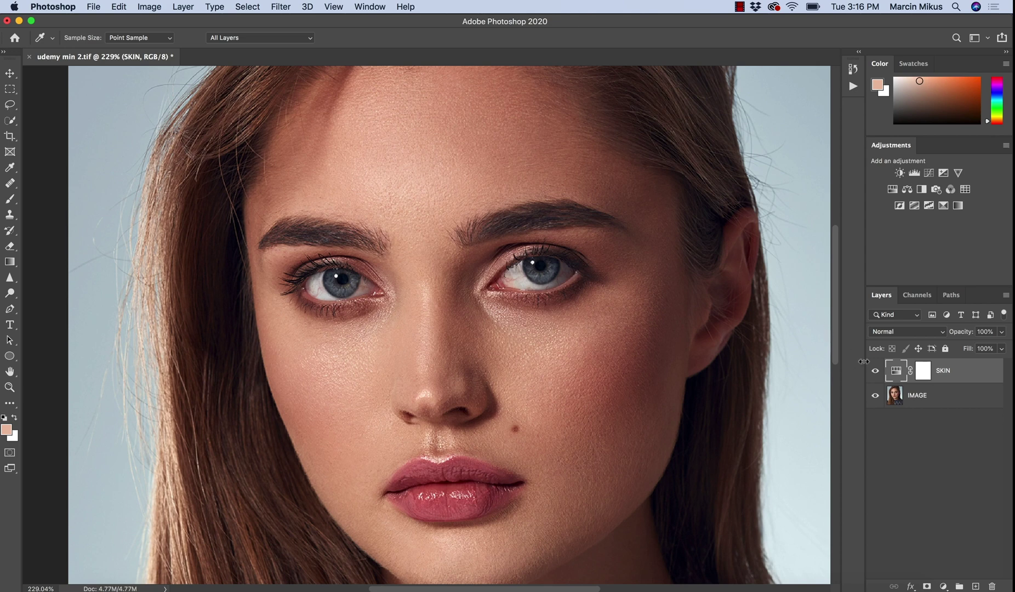
Compare the image with the SKIN layer on and off, then delete the SKIN layer.
left_click(875, 371)
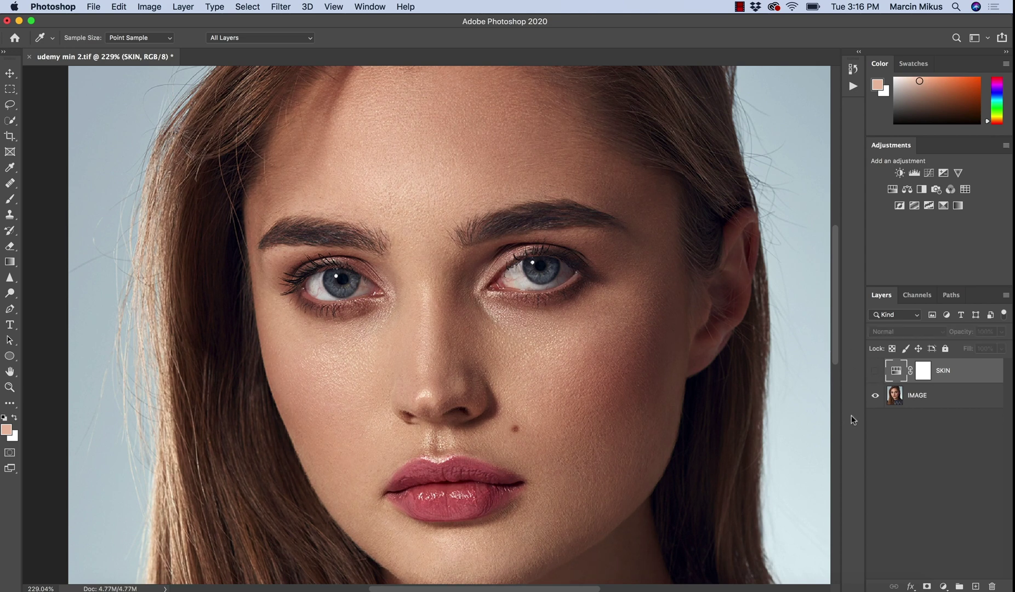
left_click(875, 371)
left_click(875, 371)
key("Delete")
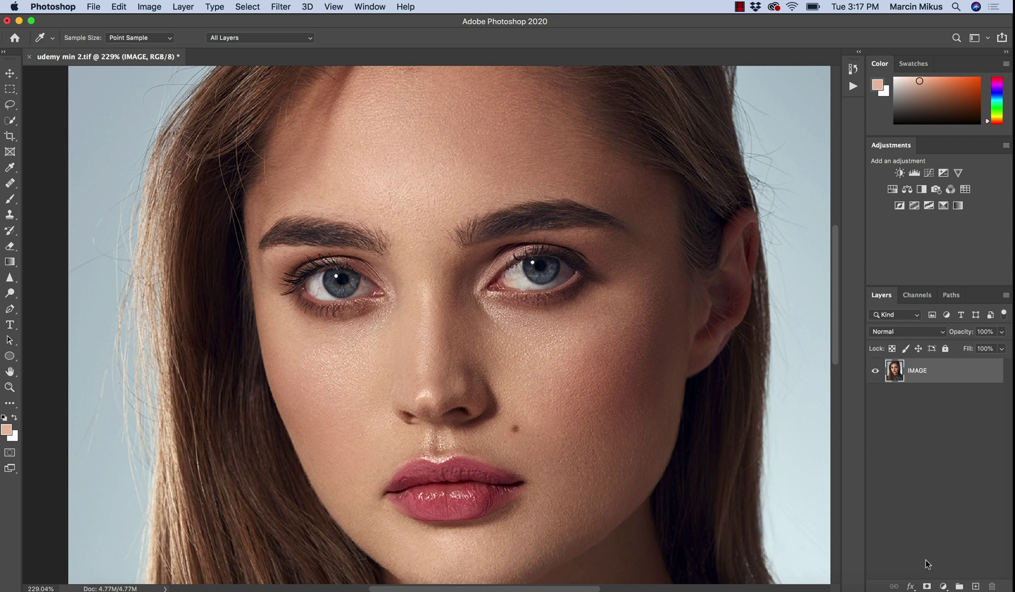
left_click(941, 585)
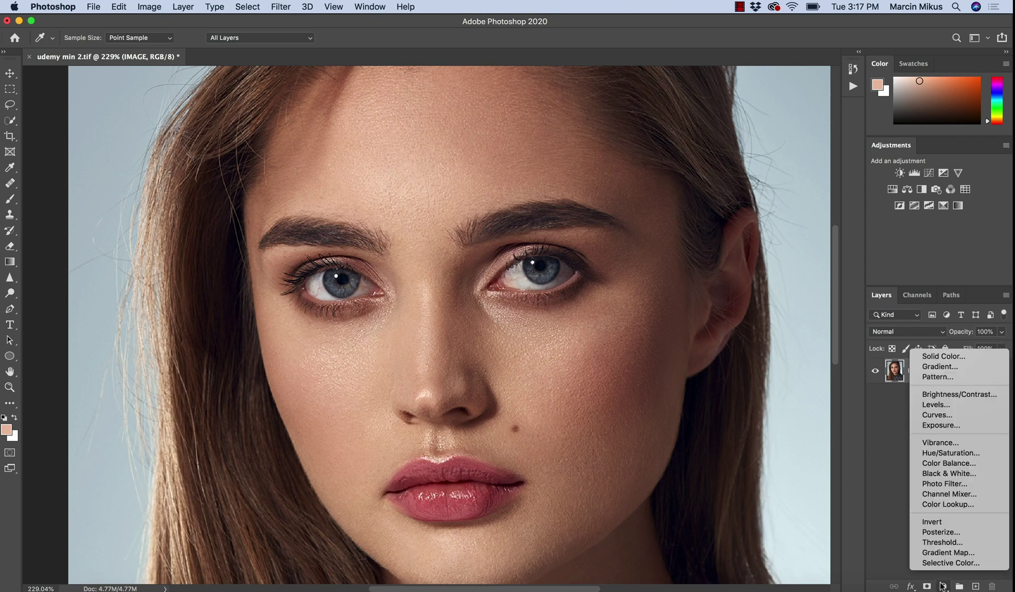
Add a Hue/Saturation adjustment layer above IMAGE and browse its colour ranges, keeping Master.
left_click(942, 453)
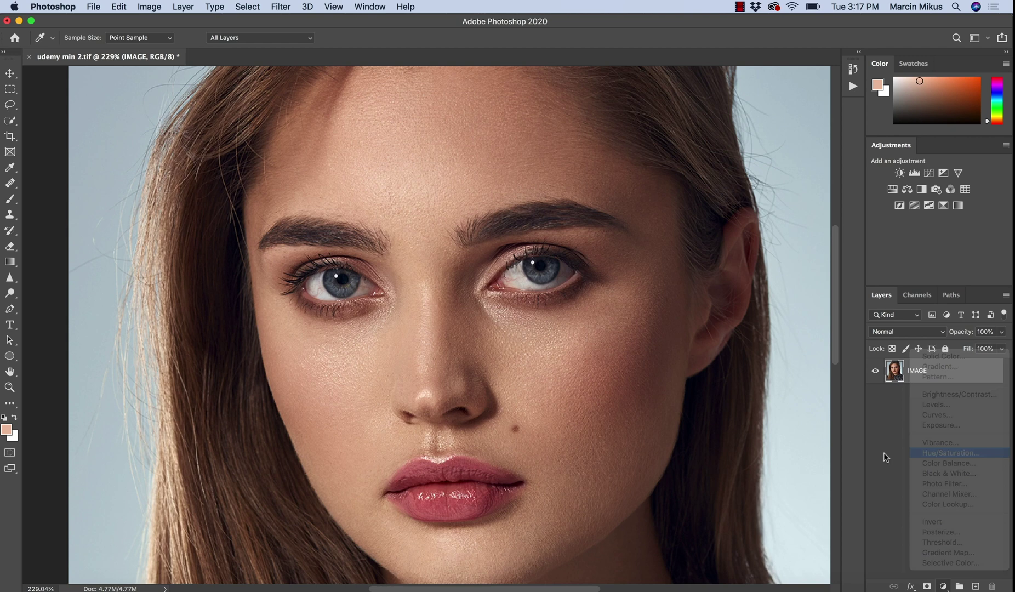
key("z")
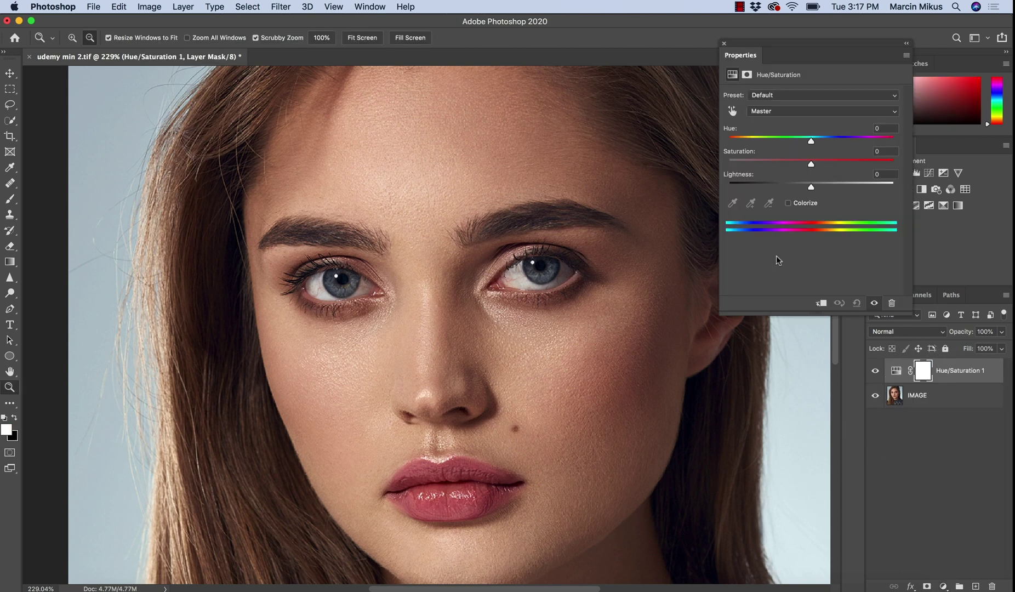
left_click(765, 113)
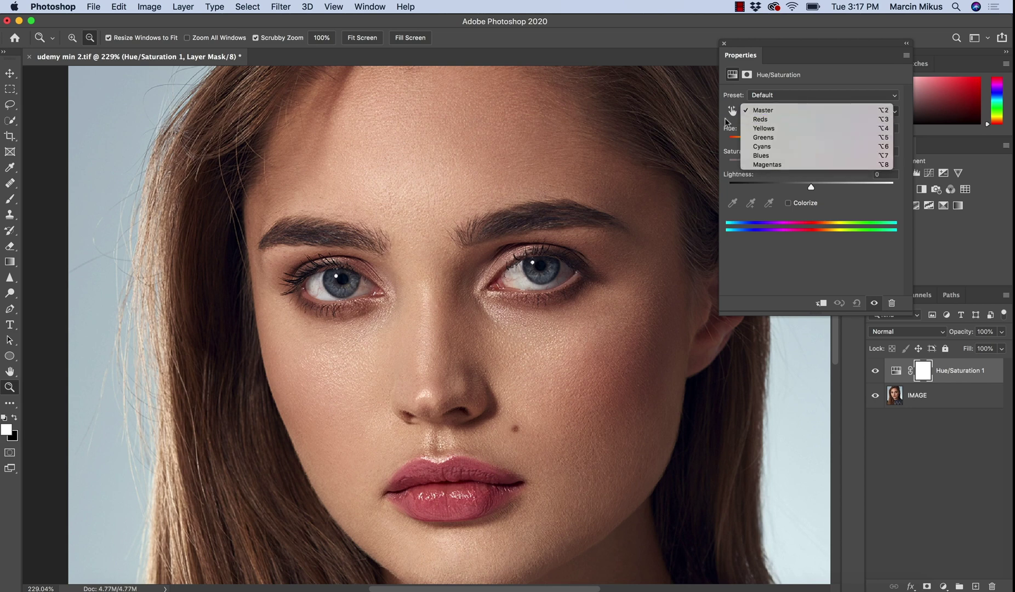
left_click(765, 111)
left_click(770, 111)
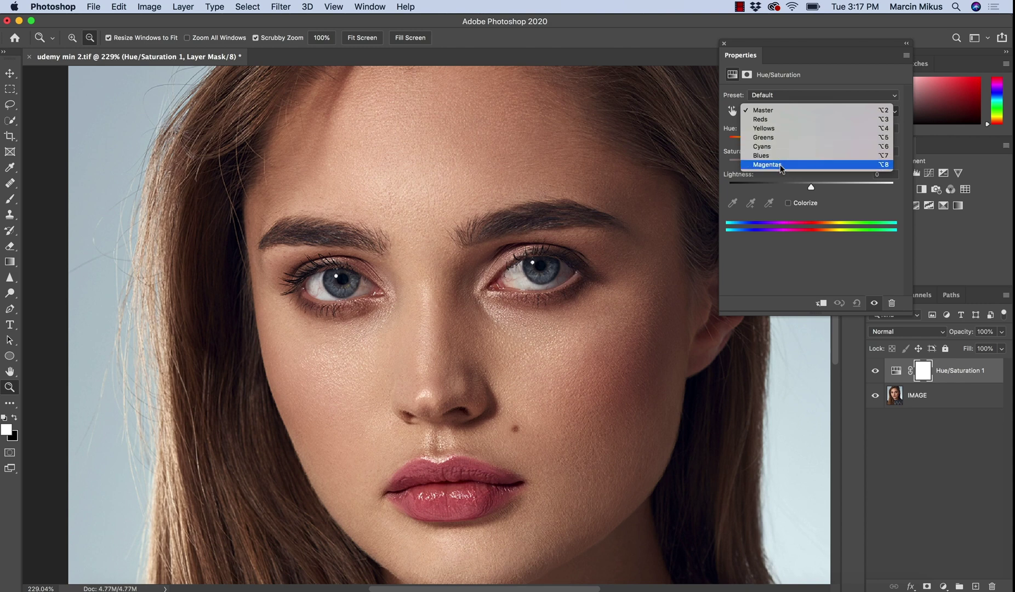
left_click(764, 268)
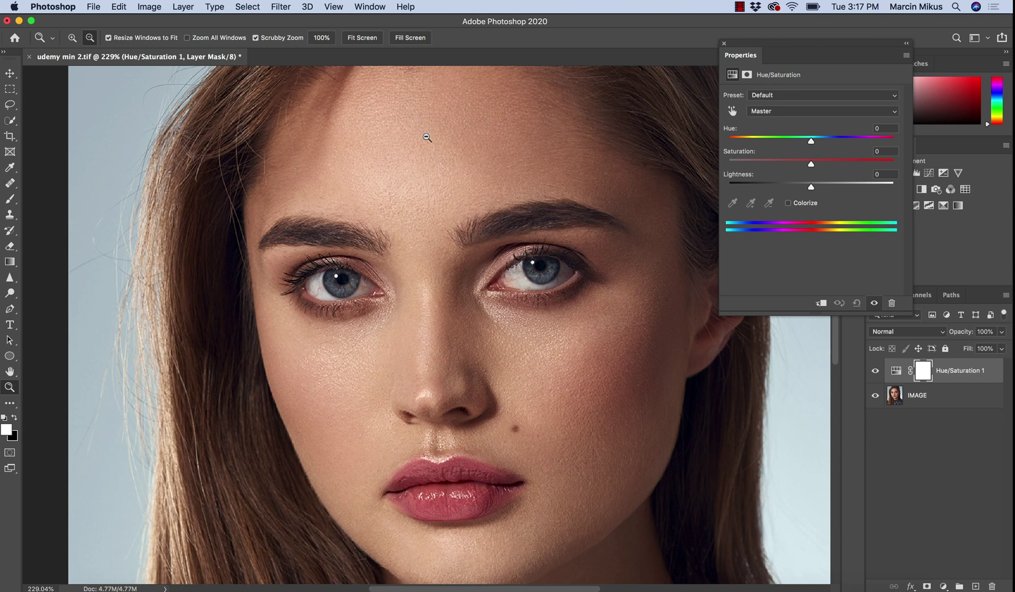
left_click(732, 112)
Sample the forehead with the targeted adjustment hand, then switch the edited range to Greens.
left_click(419, 138)
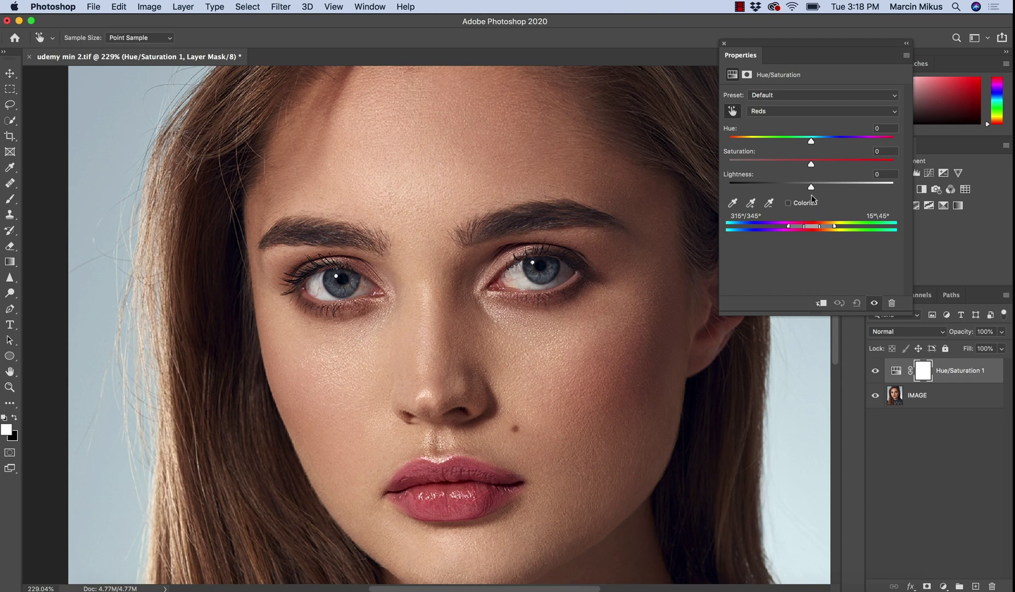
left_click(769, 112)
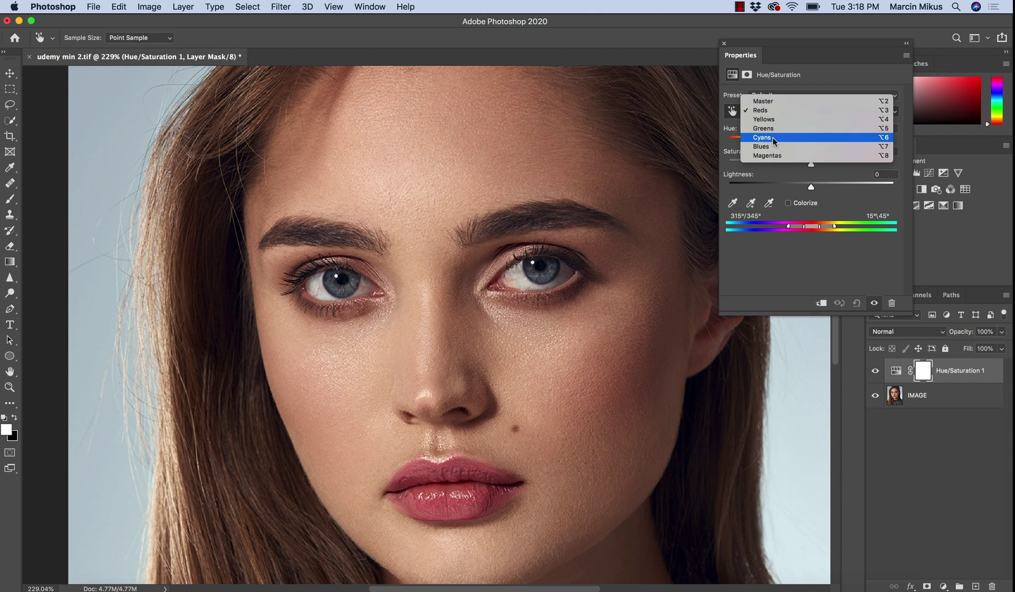
left_click(774, 127)
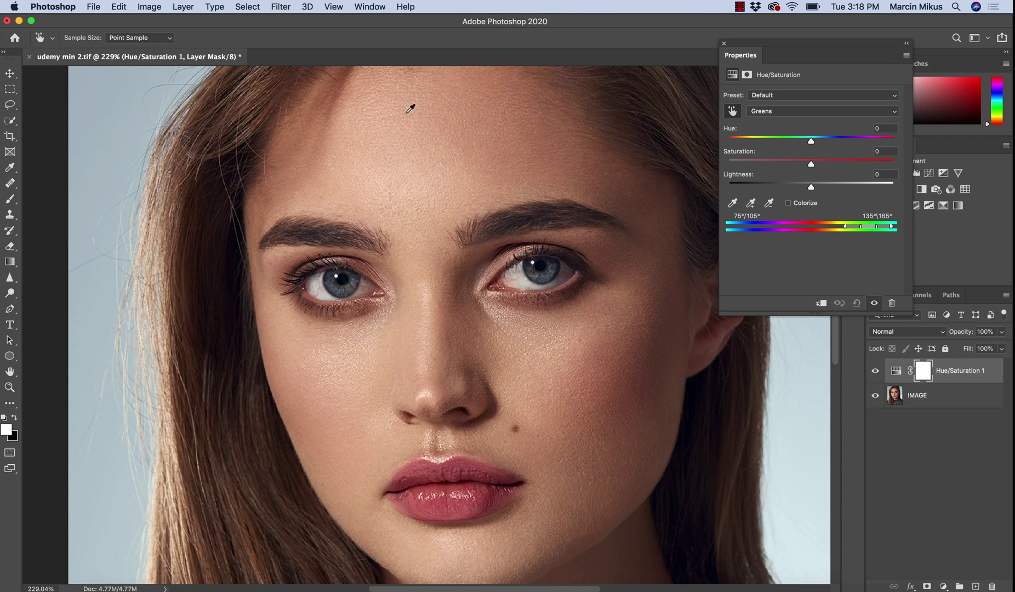
left_click(733, 204)
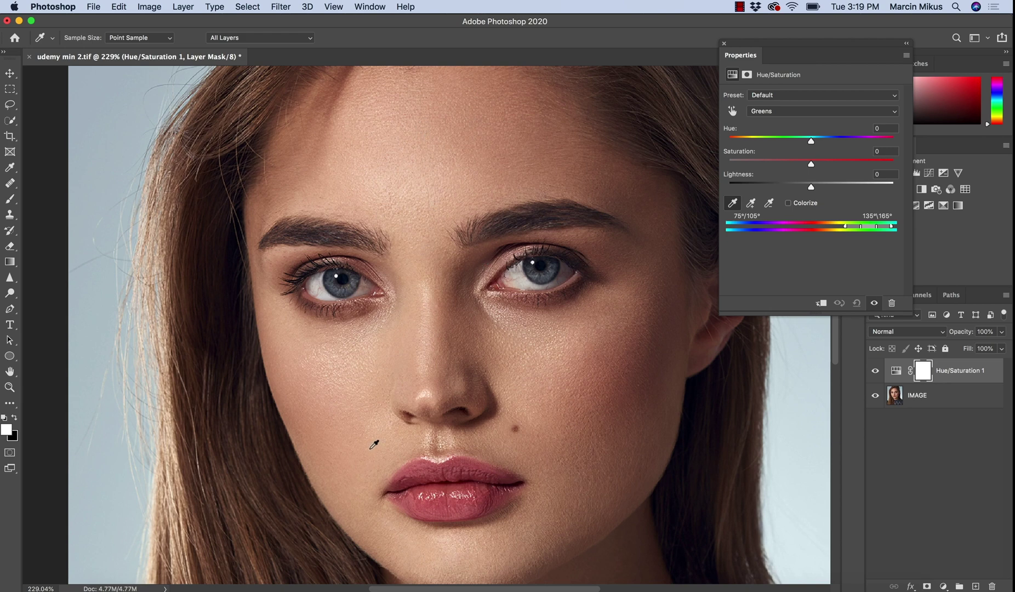
Sample the skin beside the lips and on the forehead to set a Reds 2 range.
left_click(353, 480)
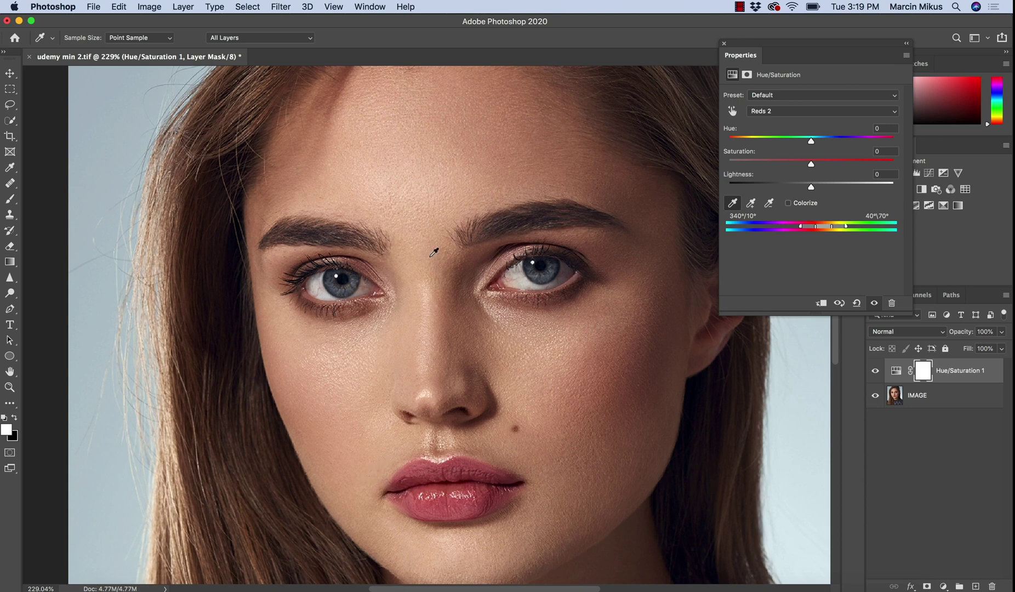
left_click(429, 128)
left_click(430, 118)
left_click(438, 119)
left_click(434, 125)
Adjust the Reds 2 range limits and raise Saturation to +100 to reveal affected areas.
left_click_drag(829, 225, 826, 221)
left_click_drag(816, 230, 820, 229)
left_click_drag(804, 226, 812, 230)
left_click_drag(841, 230, 839, 230)
left_click_drag(810, 163, 914, 174)
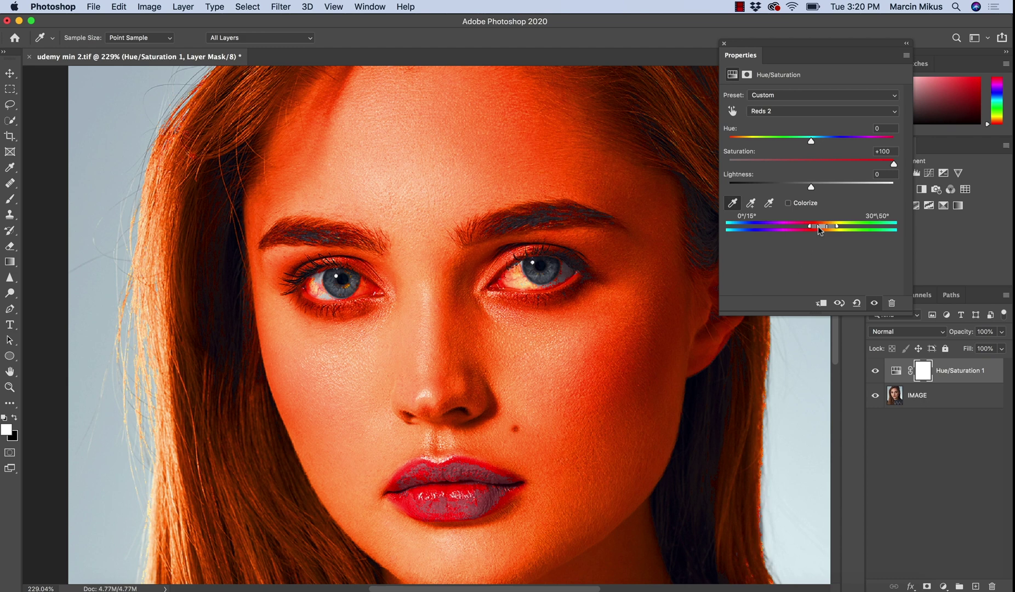
Refine the range's left limit so the red range begins at 8°/15°.
left_click_drag(818, 225, 820, 227)
key("super+z")
left_click_drag(811, 226, 814, 228)
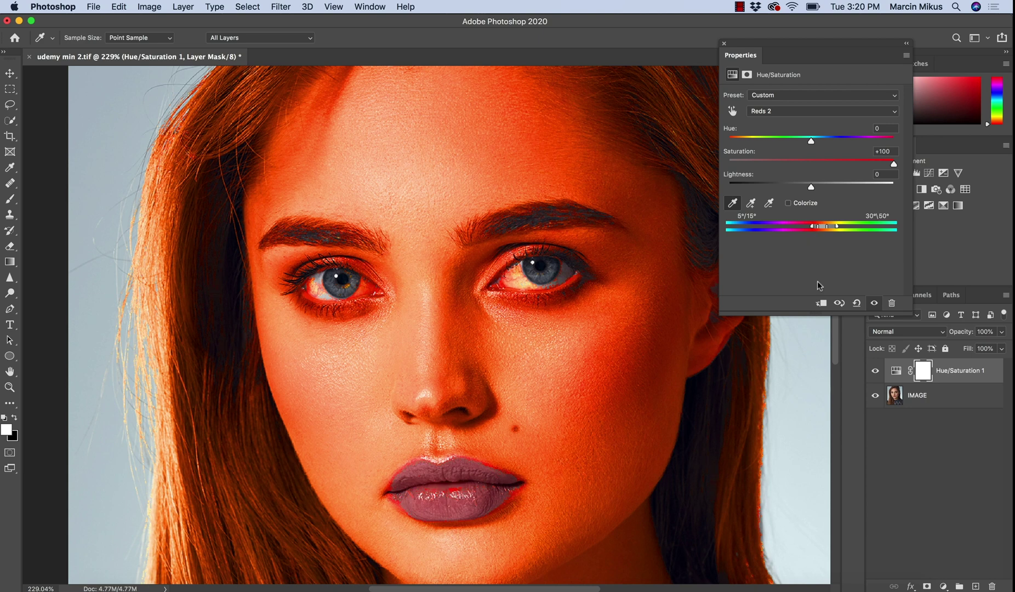
left_click_drag(811, 227, 816, 230)
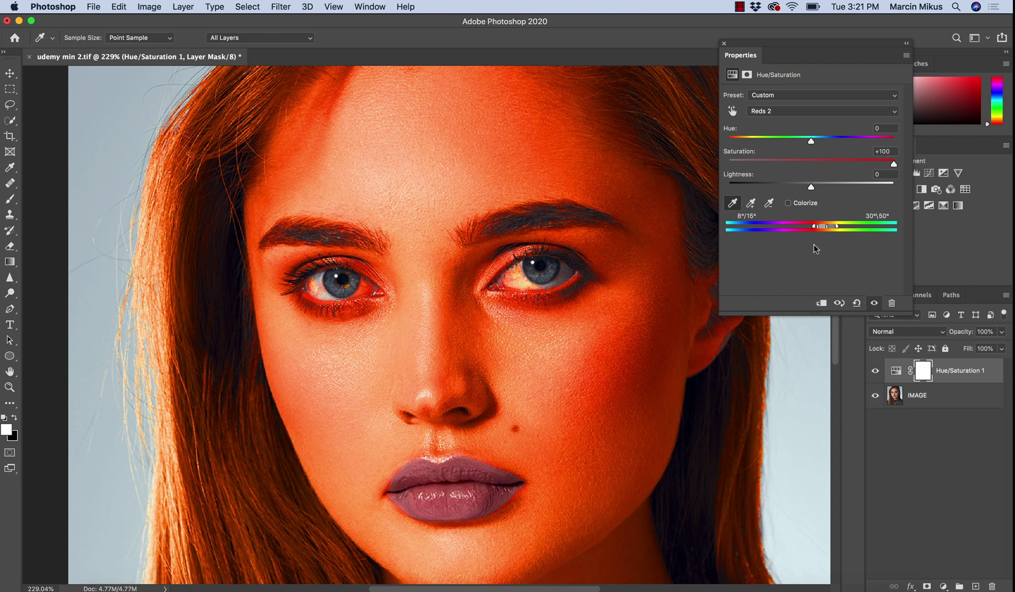
Reset Saturation to 0, then set the skin range to Hue -3 and Saturation +10.
left_click(876, 152)
type("0")
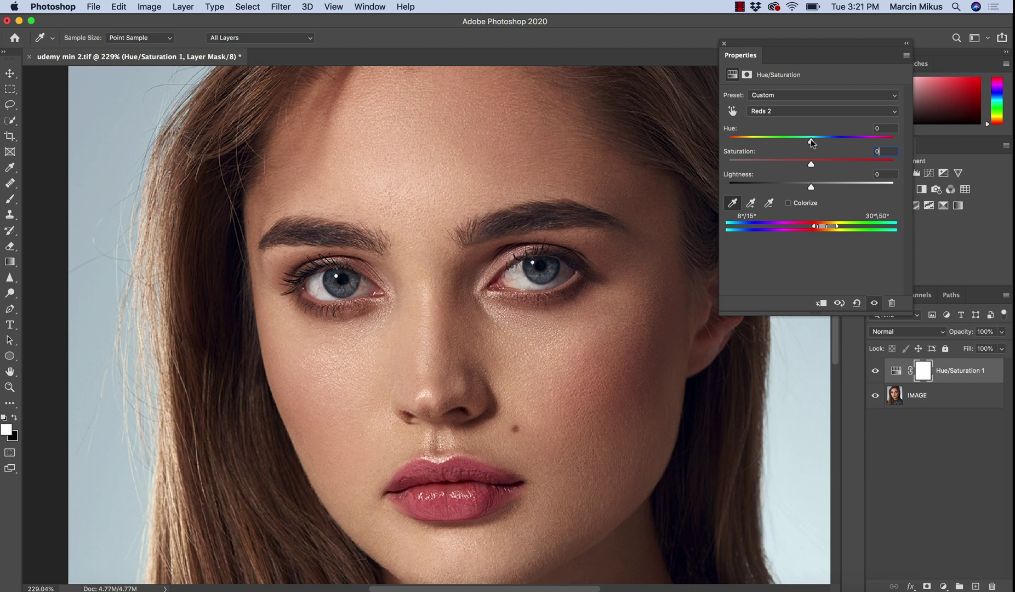
left_click_drag(811, 142, 818, 143)
left_click_drag(815, 140, 808, 141)
left_click_drag(810, 162, 819, 162)
Compare the adjustment on and off, then rename Hue/Saturation 1 to 'SKIN TONES'.
left_click(875, 371)
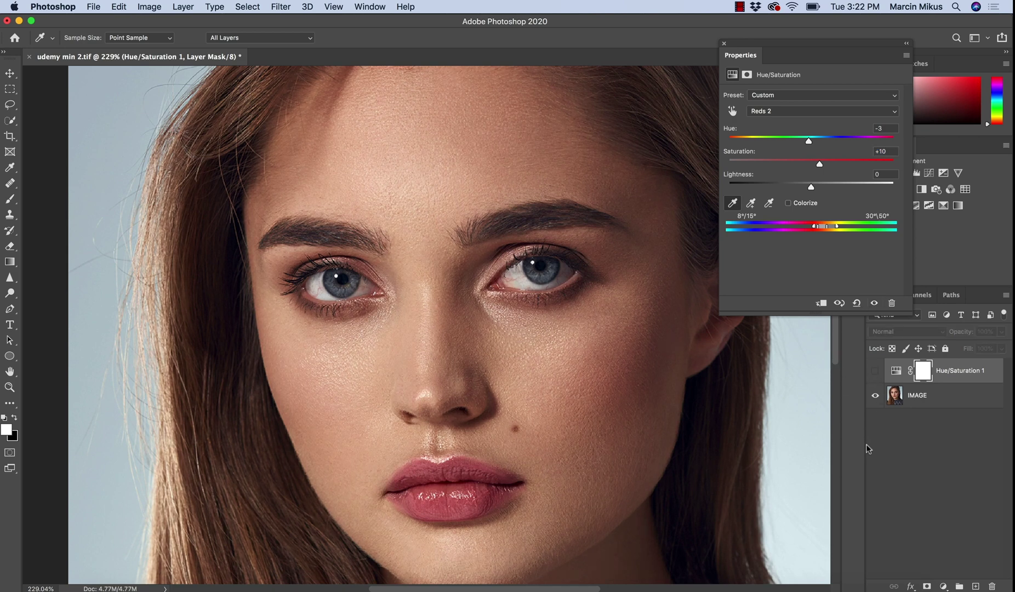
left_click(875, 370)
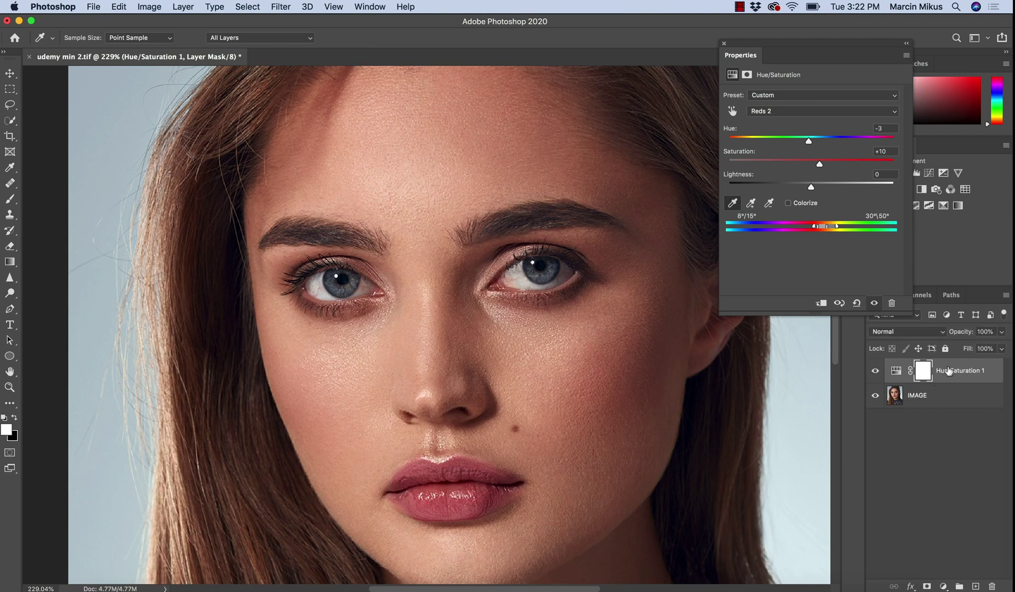
key("z")
double_click(948, 371)
type("SKI")
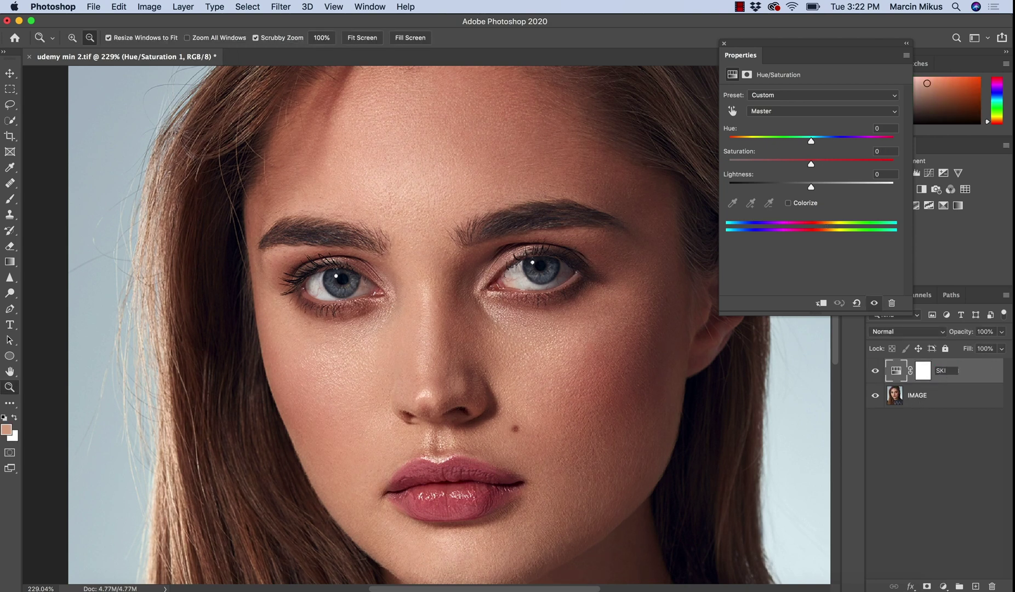
type("N TONES")
key("Return")
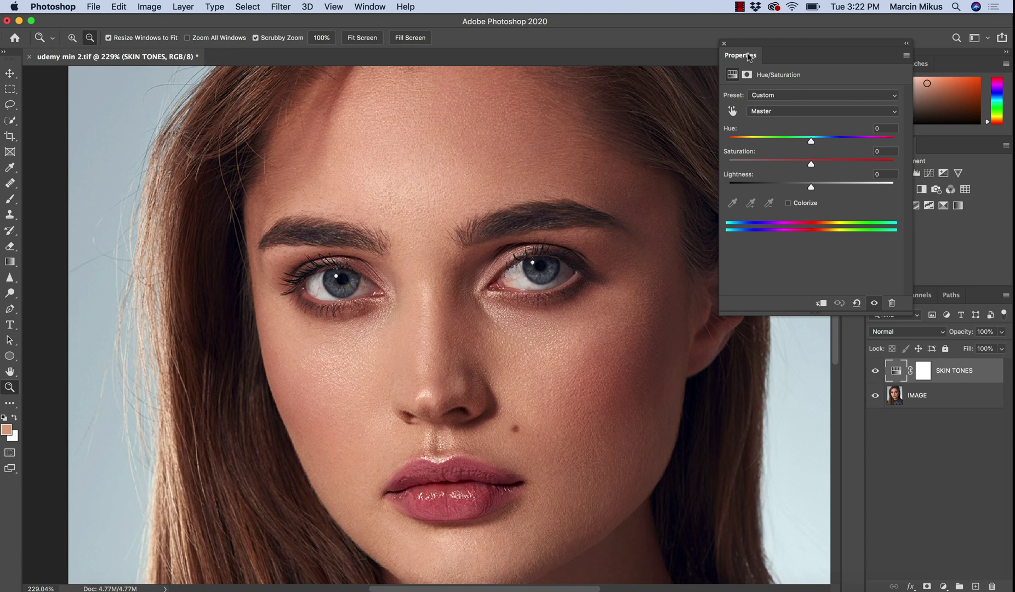
left_click_drag(756, 42, 688, 52)
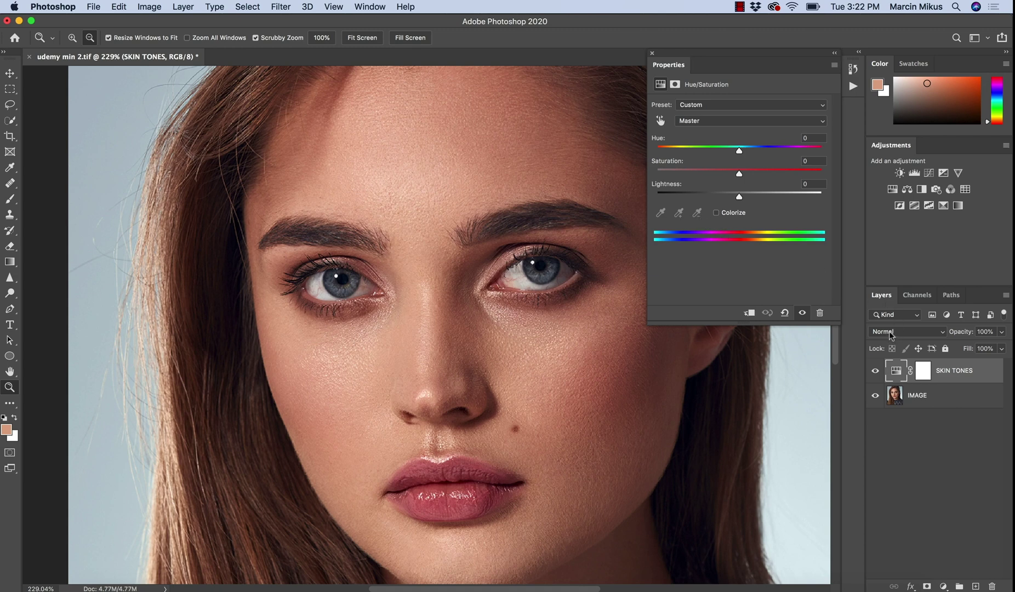
Set the SKIN TONES blend mode to Color, comparing it on and off.
left_click(875, 371)
left_click(876, 372)
left_click(886, 333)
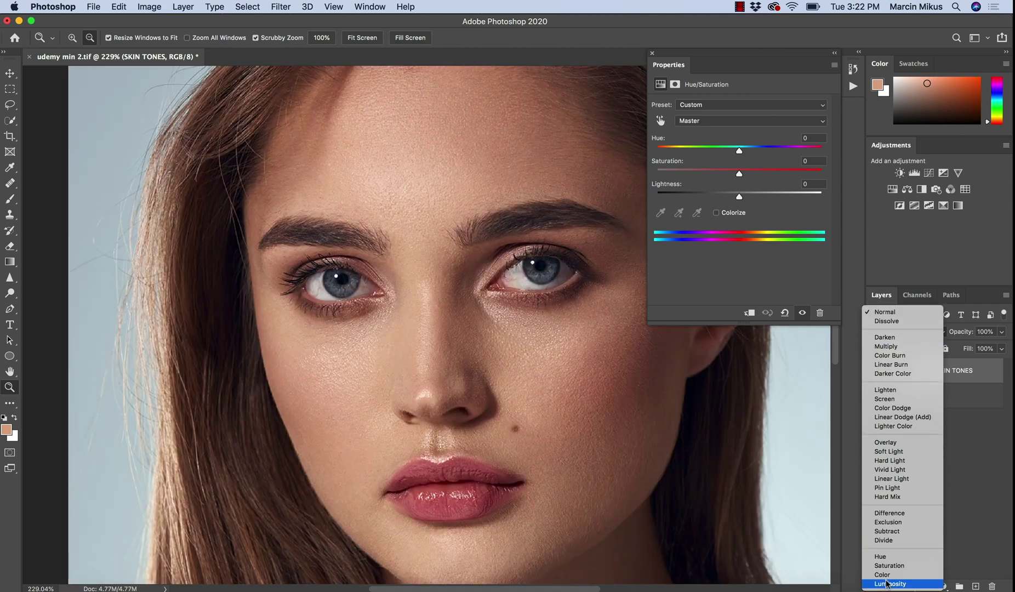
left_click(886, 574)
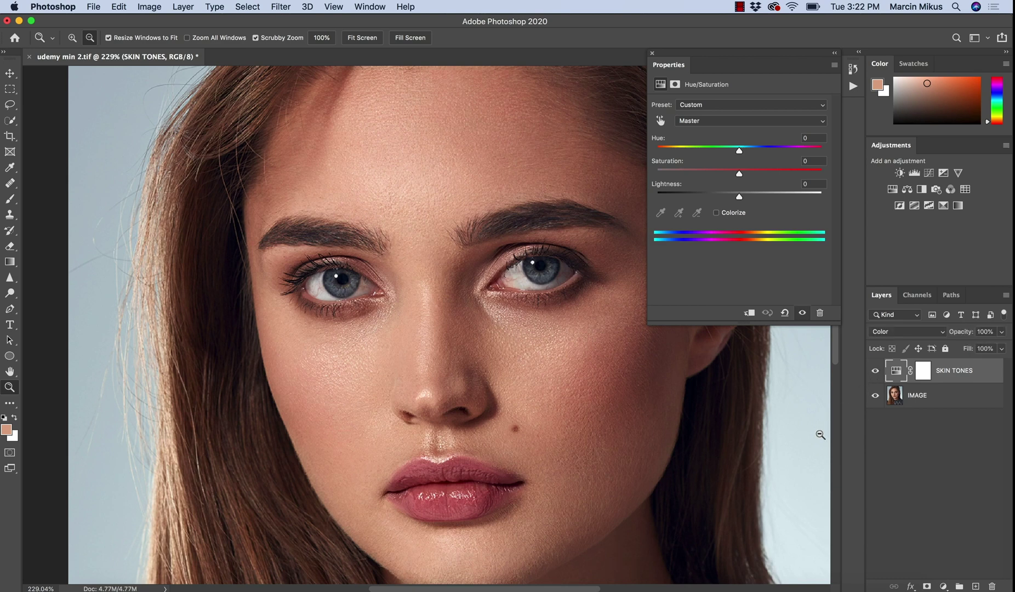
left_click(876, 377)
left_click(876, 377)
Try the Hue and Saturation blend modes, then return SKIN TONES to Color.
left_click(880, 333)
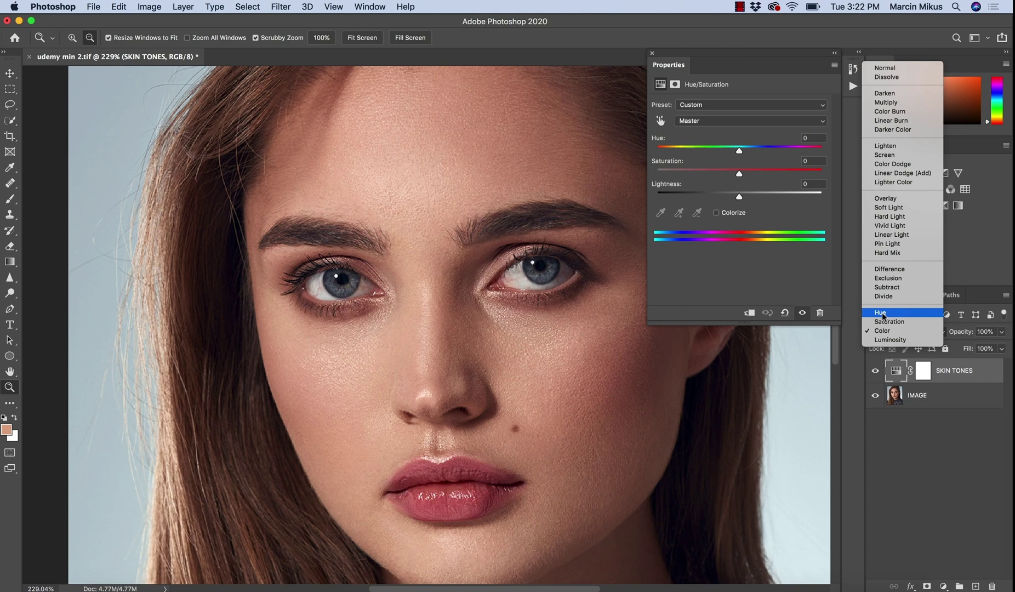
left_click(883, 316)
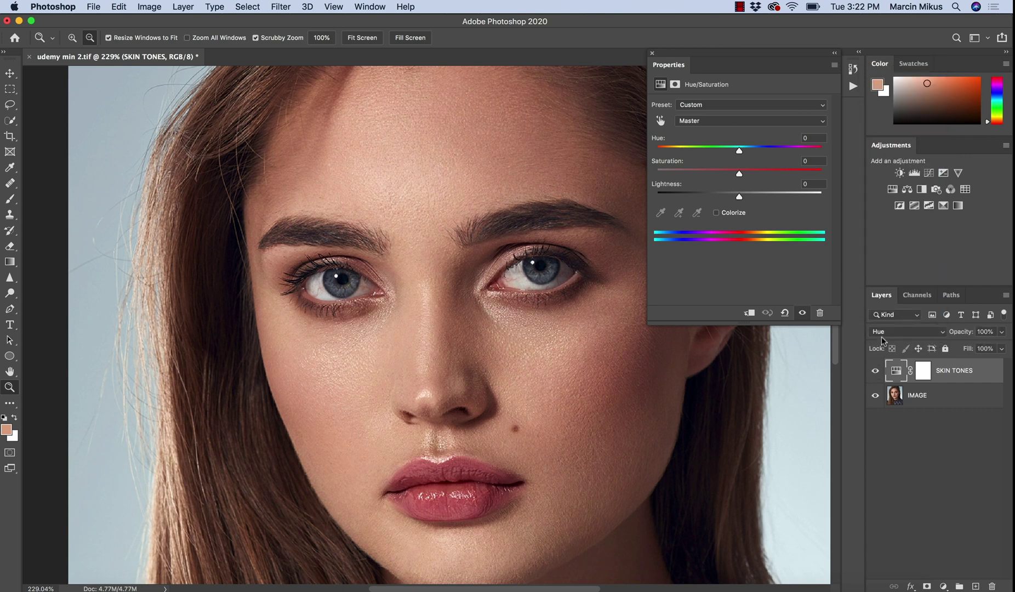
left_click(882, 336)
left_click(886, 341)
left_click(882, 331)
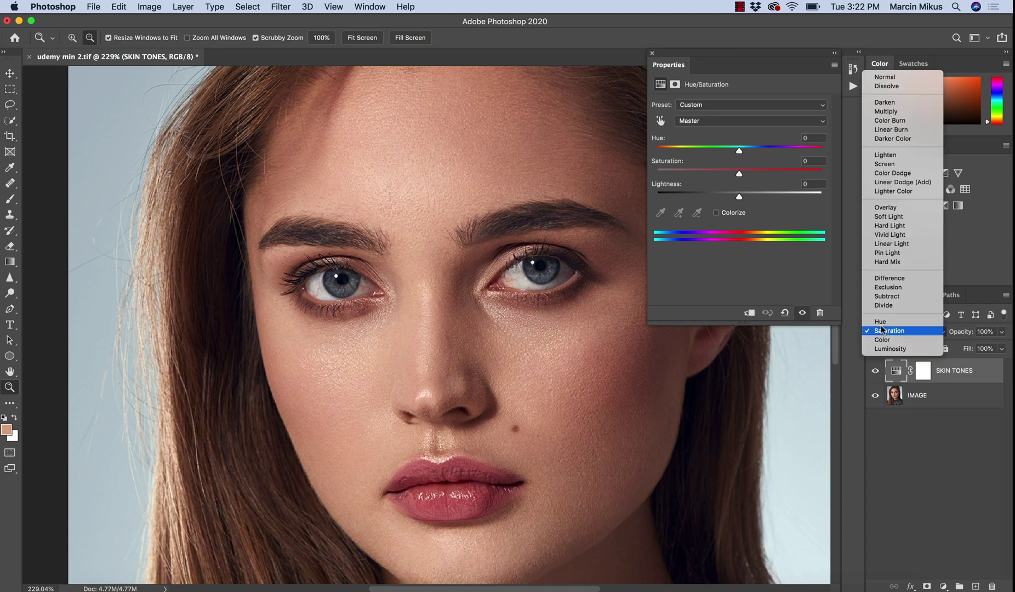
left_click(882, 340)
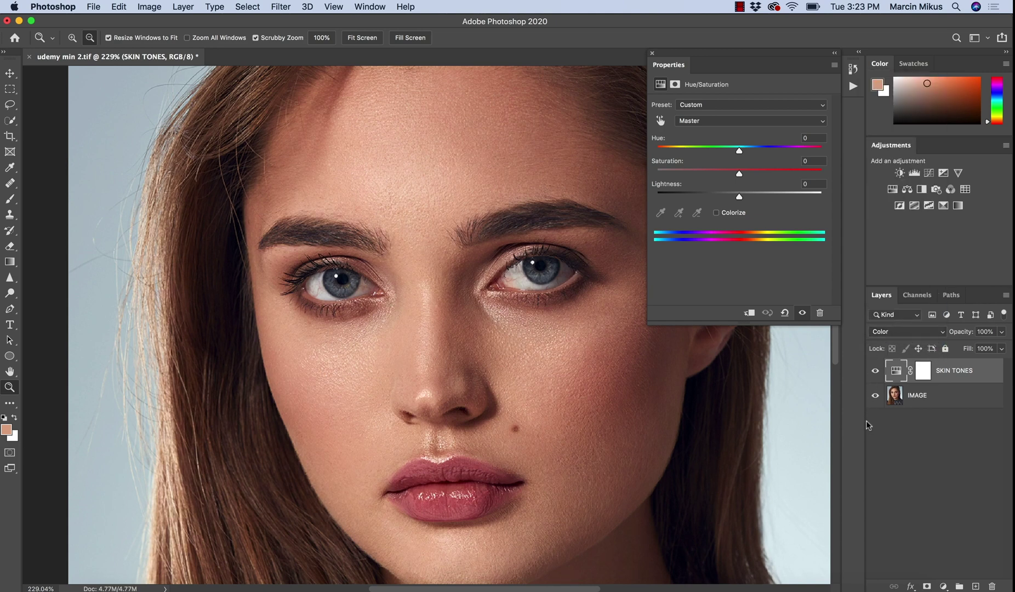
Close the Properties panel and show SKIN TONES to compare the retouched portrait.
left_click(652, 53)
left_click(876, 372)
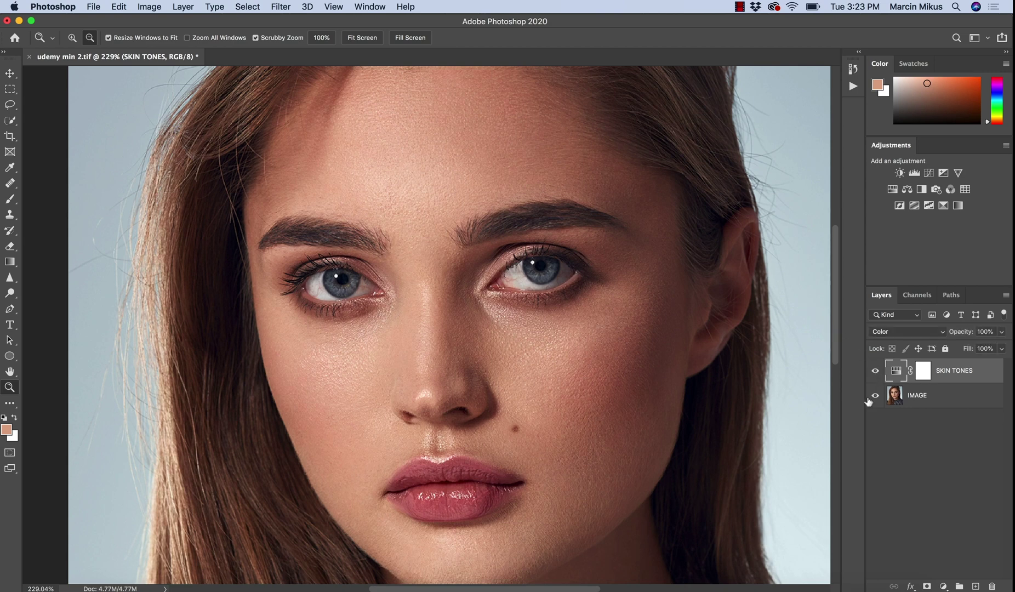